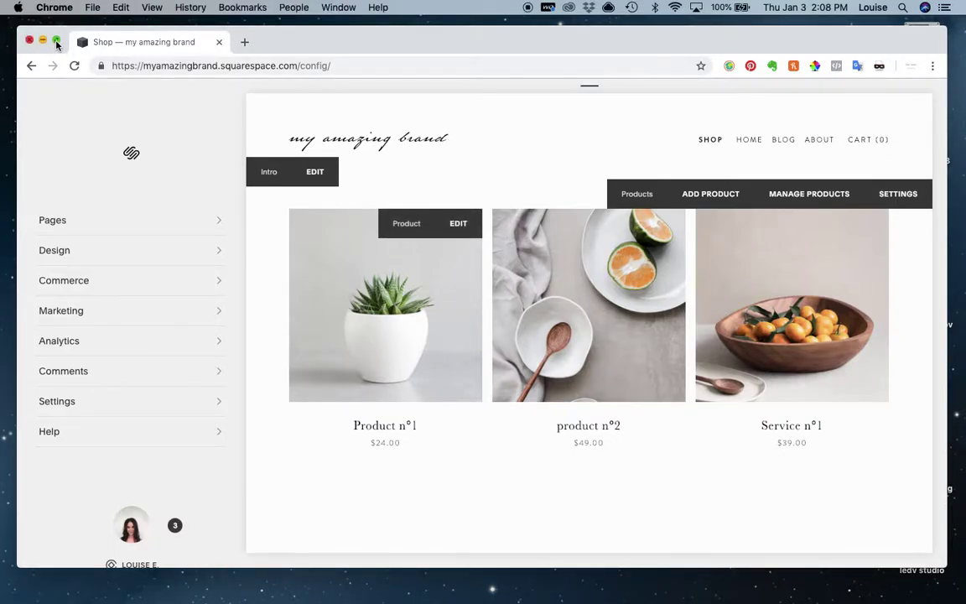
- Open the product list of the Shop page and dismiss the plan upgrade notice
{"action": "left_click", "coordinate": [56, 42]}
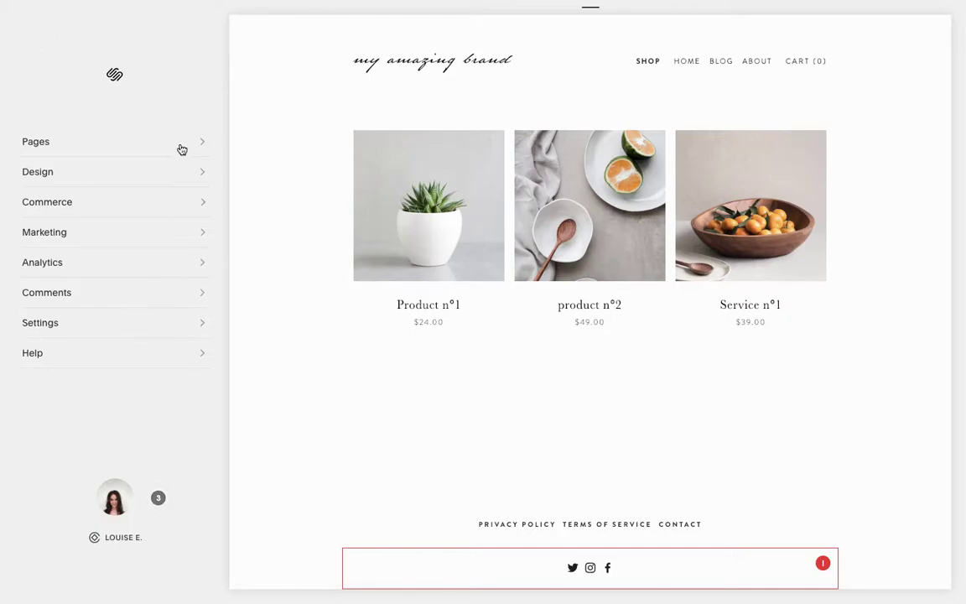
{"action": "left_click", "coordinate": [51, 146]}
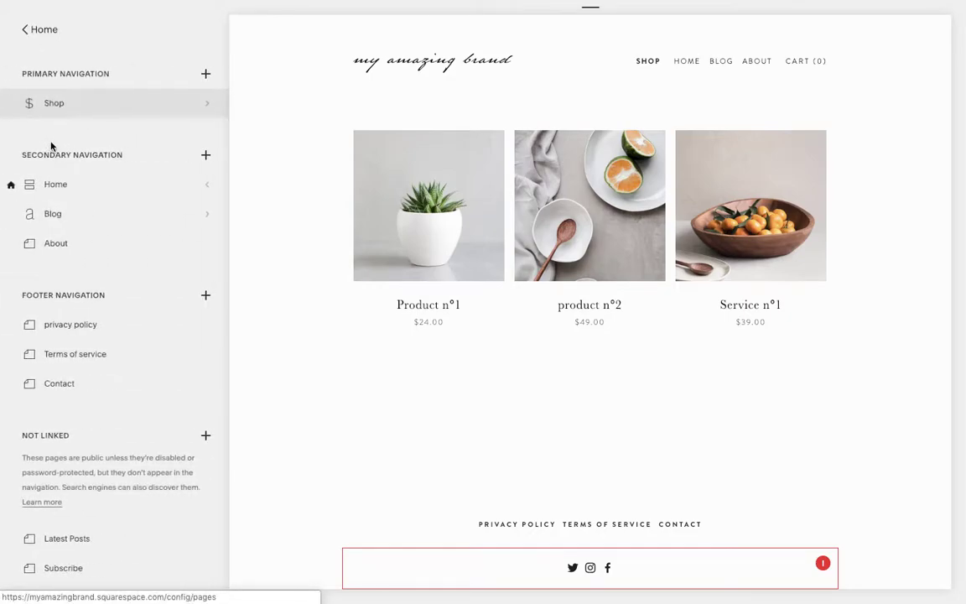
{"action": "left_click", "coordinate": [92, 109]}
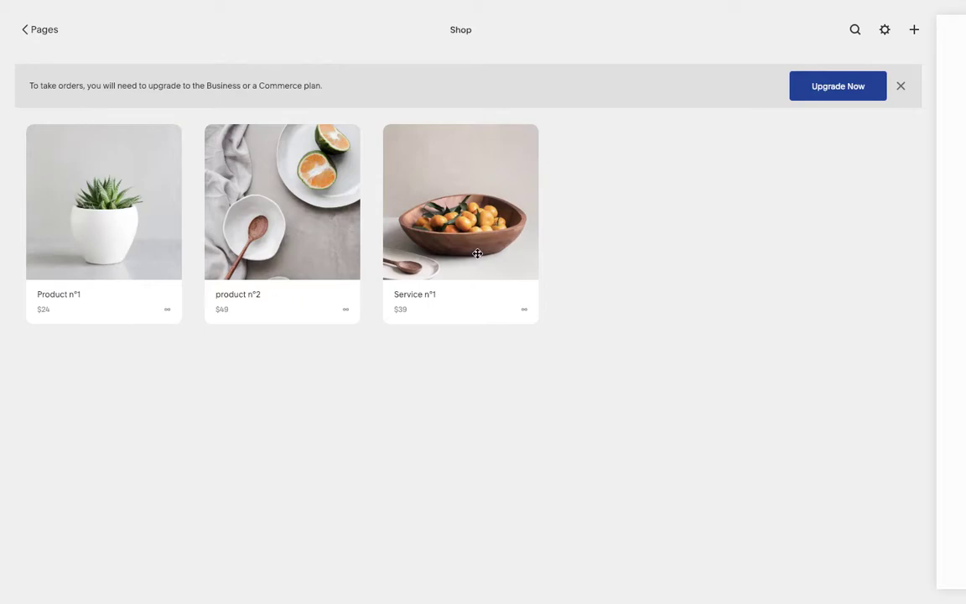
{"action": "left_click", "coordinate": [901, 85]}
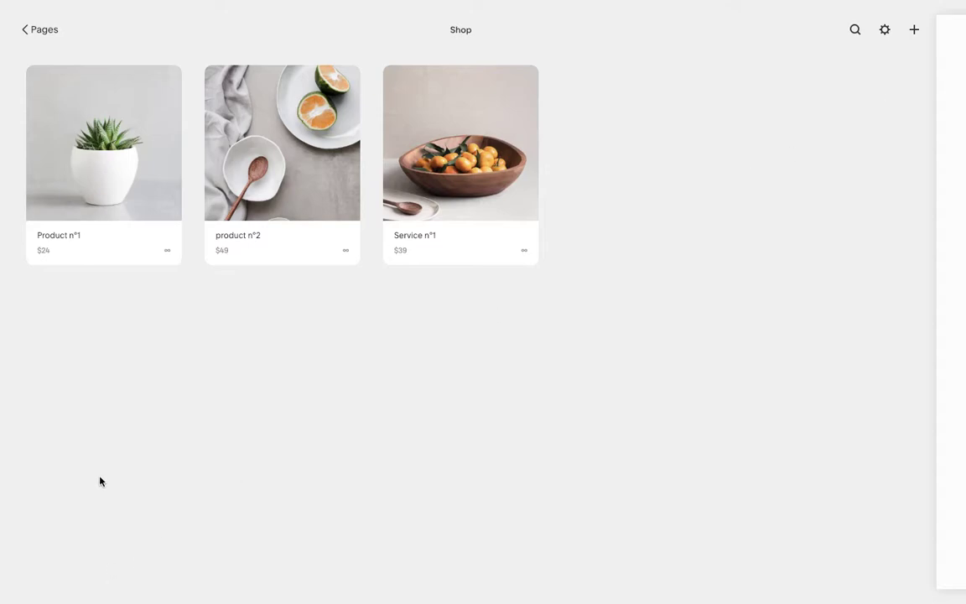
- Add a service product to the shop and name it "Service n°2"
{"action": "left_click", "coordinate": [914, 31]}
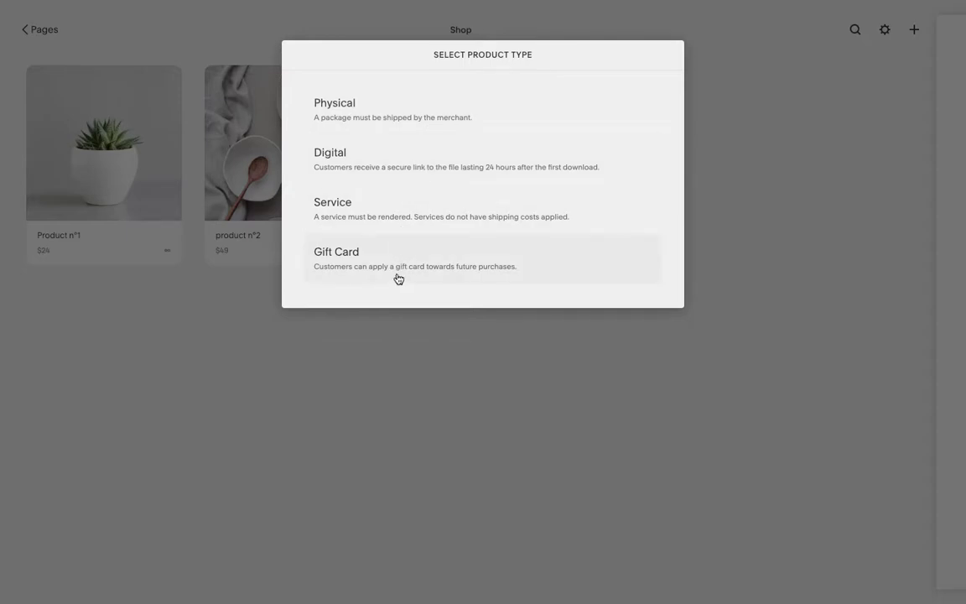
{"action": "left_click", "coordinate": [396, 220]}
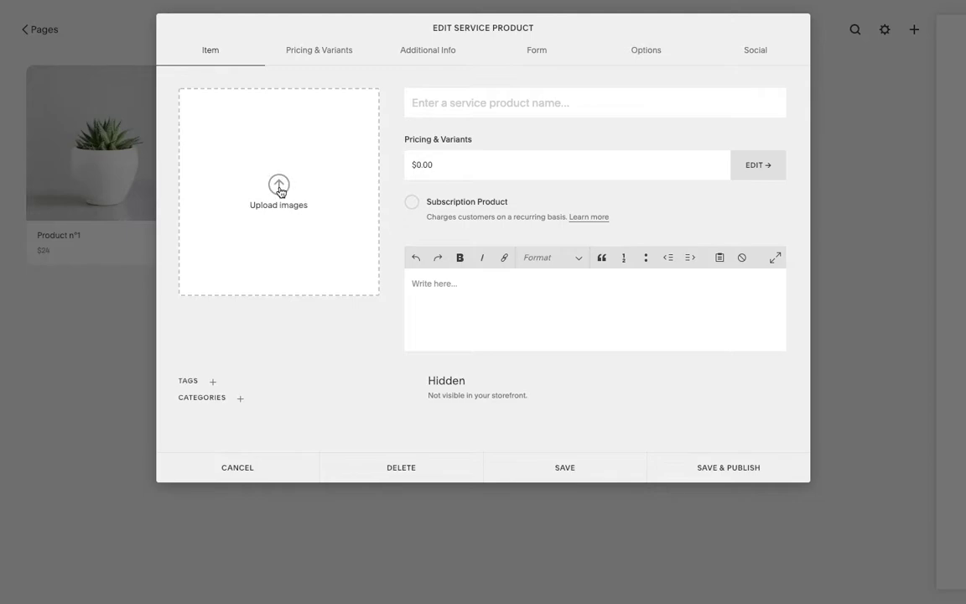
{"action": "left_click", "coordinate": [455, 102]}
{"action": "type", "text": "Se"}
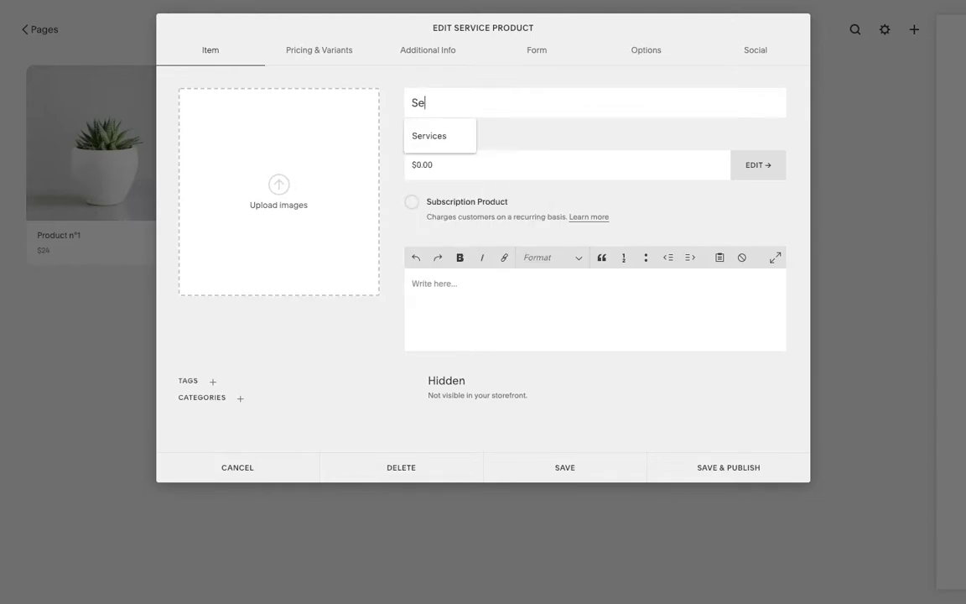
{"action": "type", "text": "rvice "}
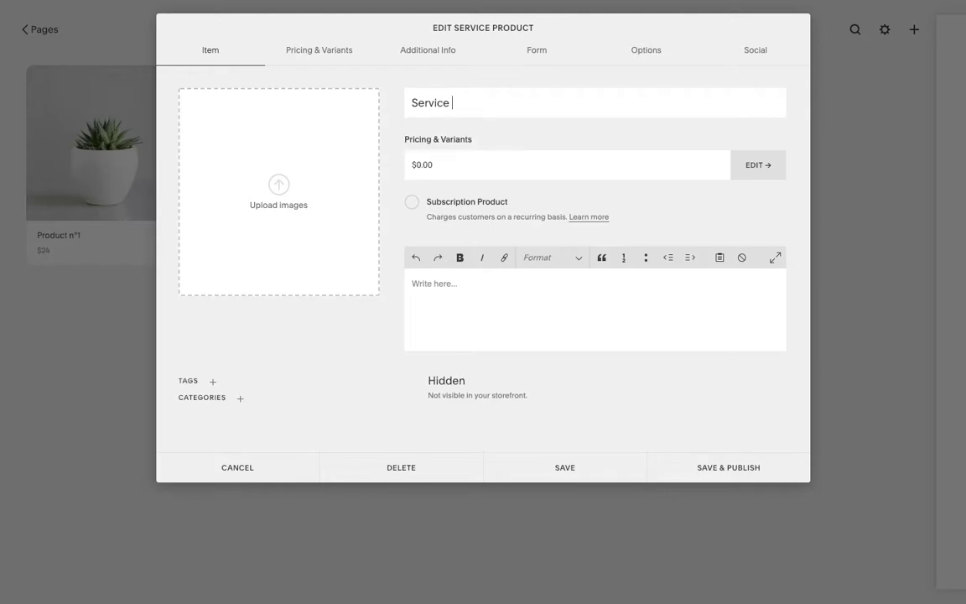
{"action": "type", "text": "n°2"}
{"action": "left_click", "coordinate": [446, 176]}
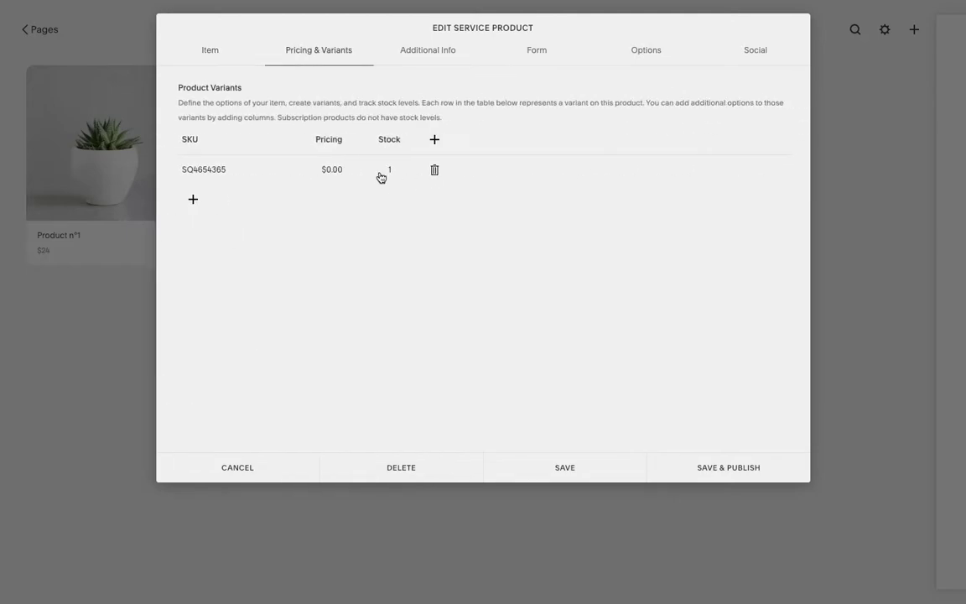
{"action": "left_click", "coordinate": [220, 59]}
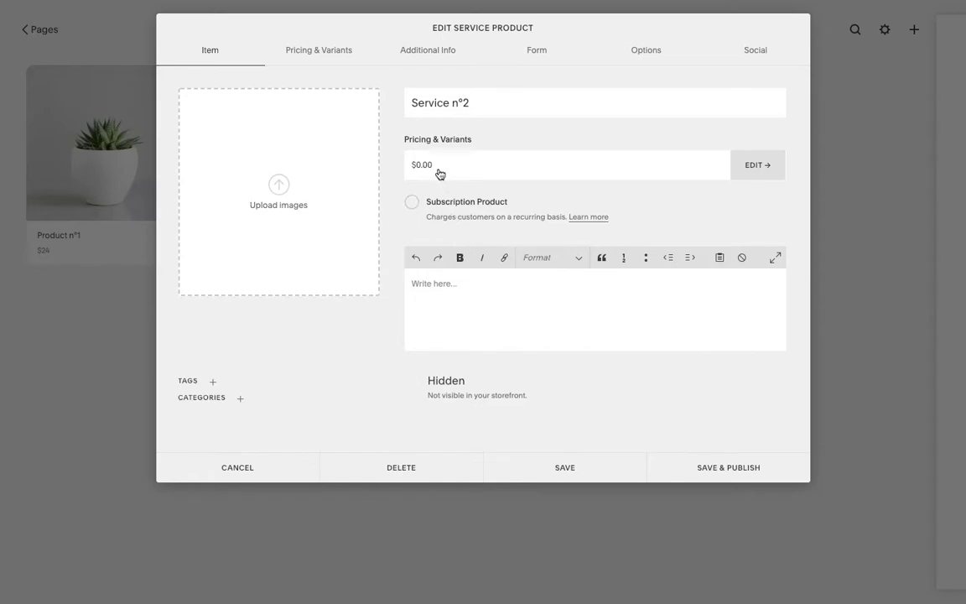
- Upload the Desktop screenshot ending in "5.58 PM" as the service product's image
{"action": "left_click", "coordinate": [279, 186]}
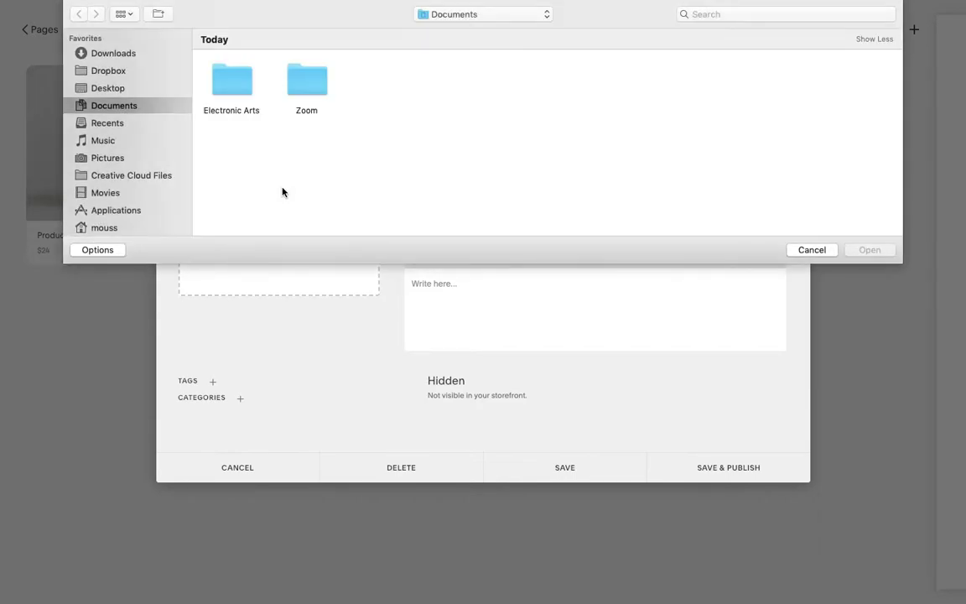
{"action": "left_click", "coordinate": [125, 88]}
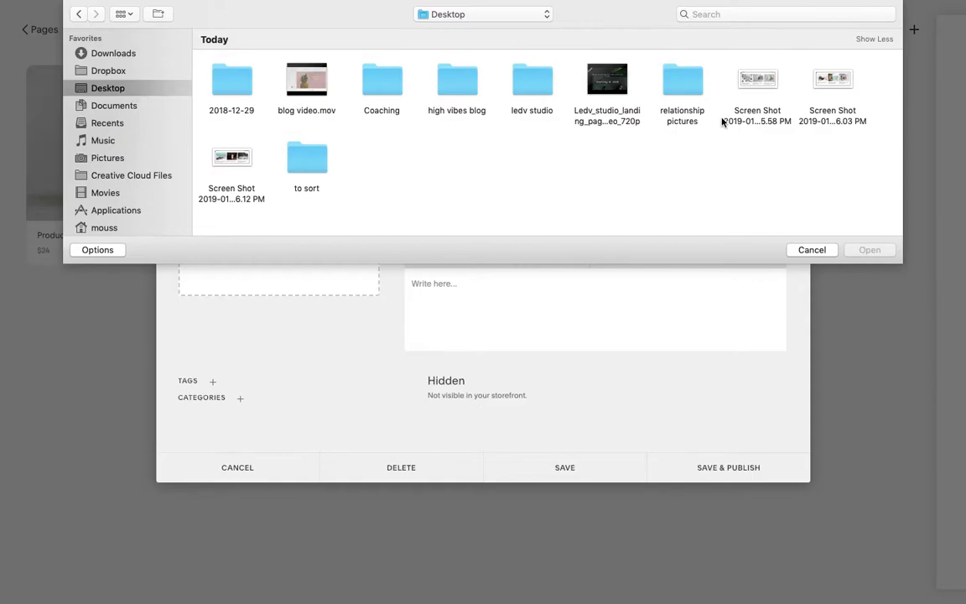
{"action": "left_click", "coordinate": [751, 92]}
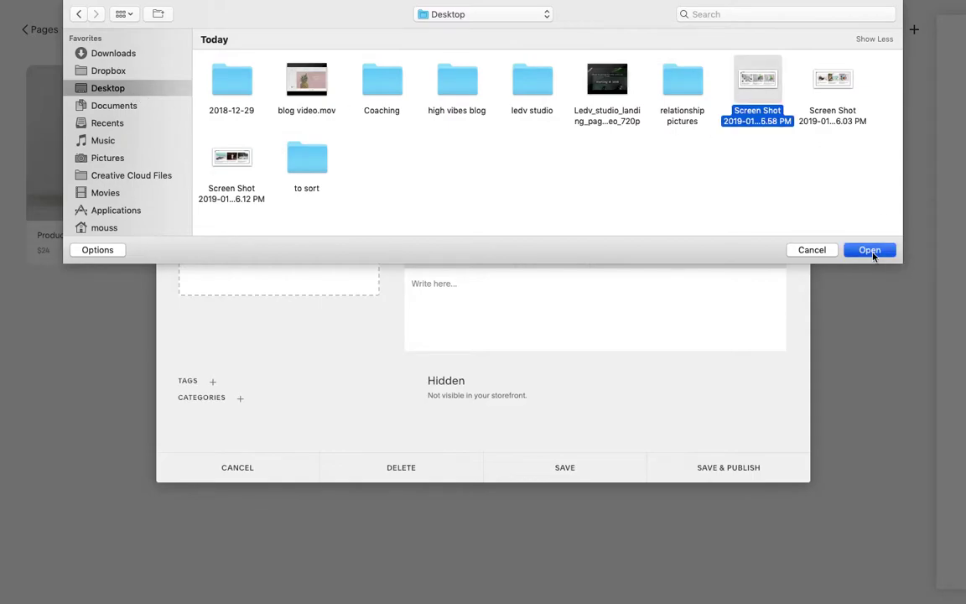
{"action": "left_click", "coordinate": [870, 250]}
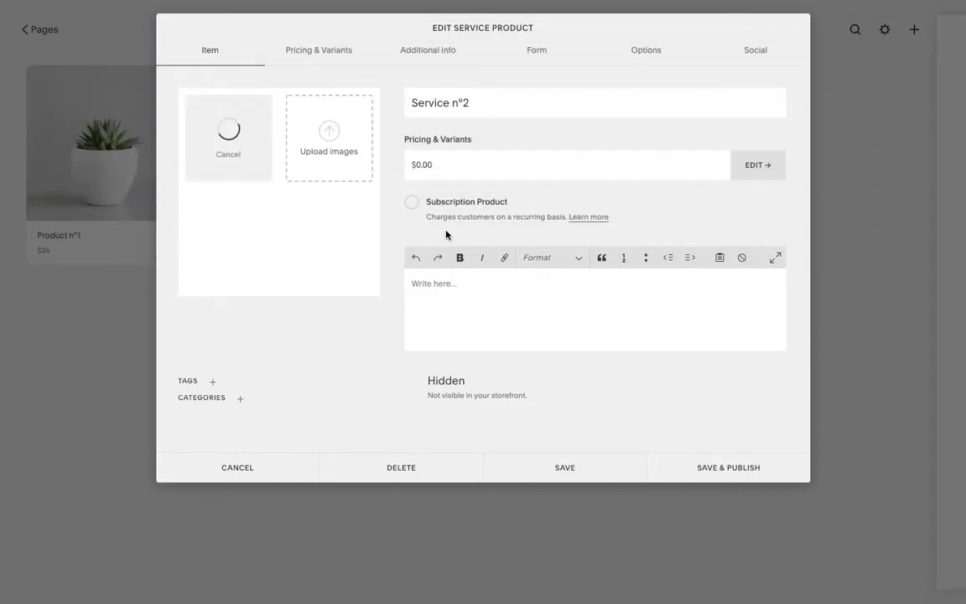
- Enter "short description" as the service product's description
{"action": "left_click", "coordinate": [422, 292]}
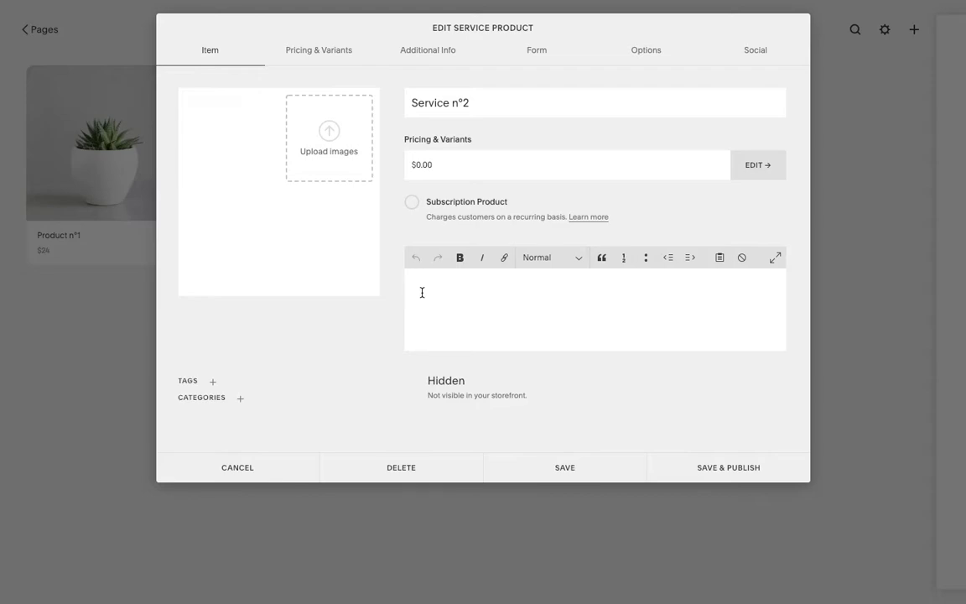
{"action": "type", "text": "short "}
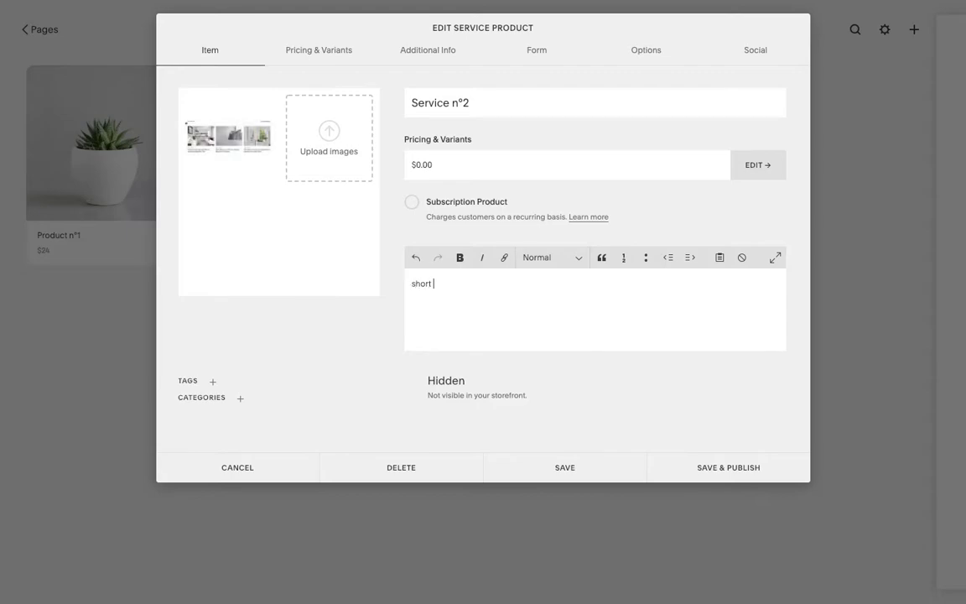
{"action": "type", "text": "discription"}
{"action": "left_click", "coordinate": [440, 284]}
{"action": "key", "text": "BackSpace"}
{"action": "type", "text": "e"}
- Set the service's price to $39, mark it as on sale and set the sale price to $29
{"action": "left_click", "coordinate": [435, 168]}
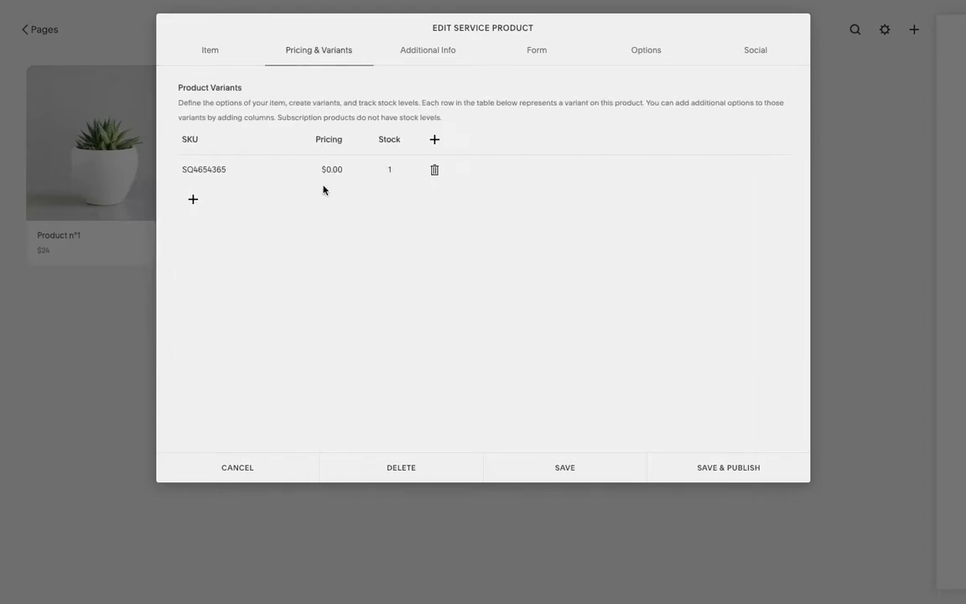
{"action": "left_click", "coordinate": [334, 178]}
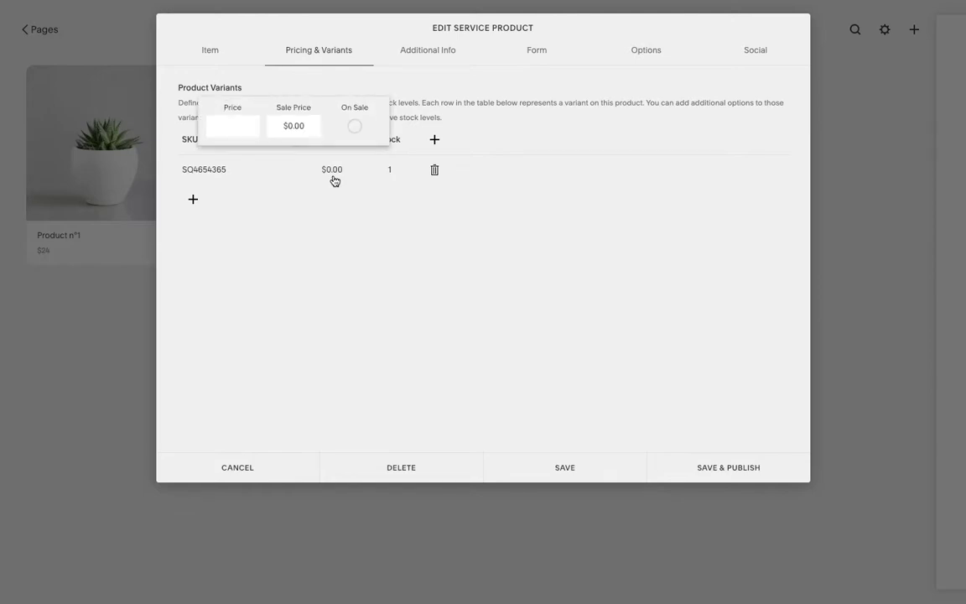
{"action": "type", "text": "39"}
{"action": "left_click", "coordinate": [355, 127]}
{"action": "left_click", "coordinate": [293, 126]}
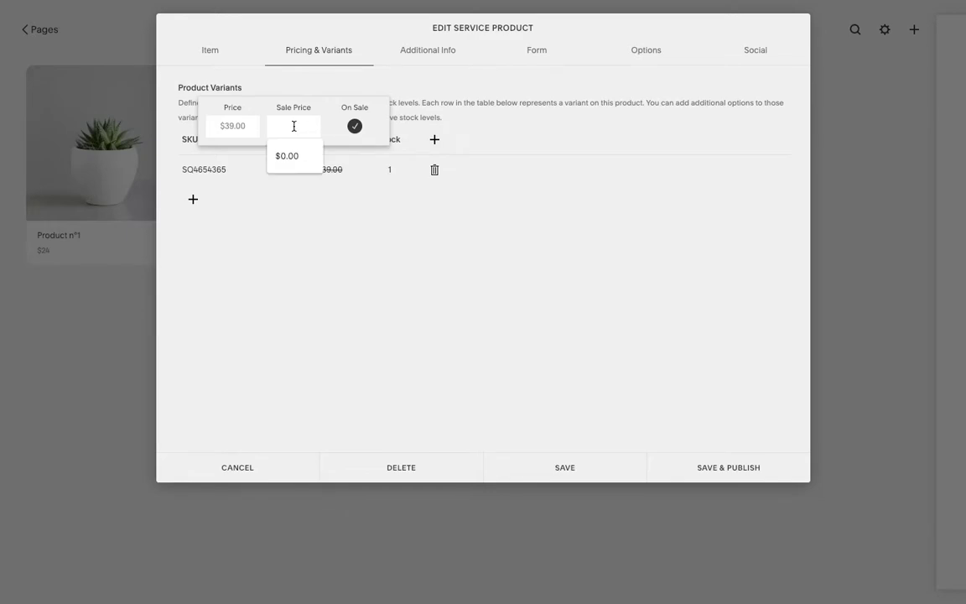
{"action": "type", "text": "10"}
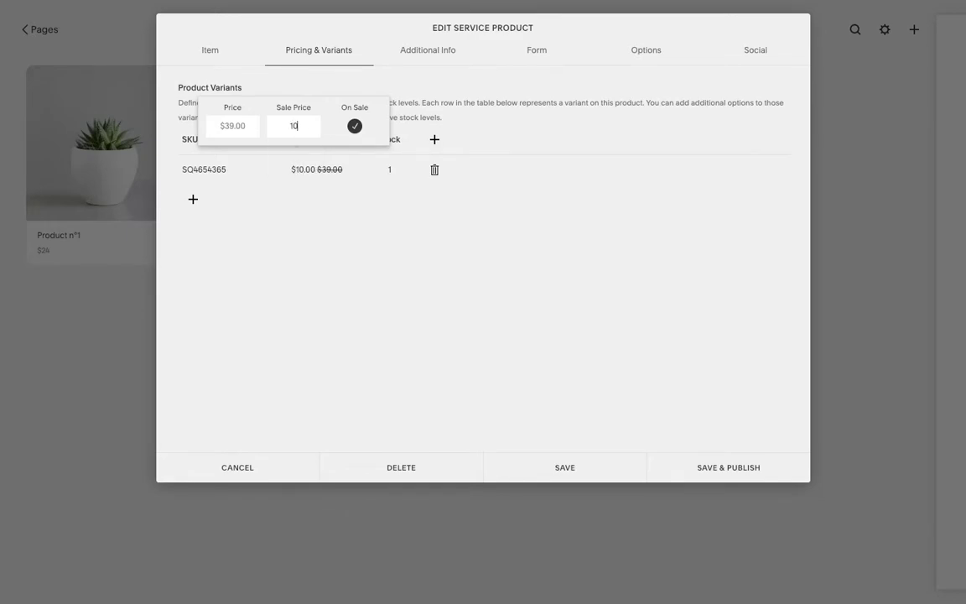
{"action": "key", "text": "BackSpace"}
{"action": "key", "text": "BackSpace"}
{"action": "type", "text": "29"}
{"action": "left_click", "coordinate": [352, 282]}
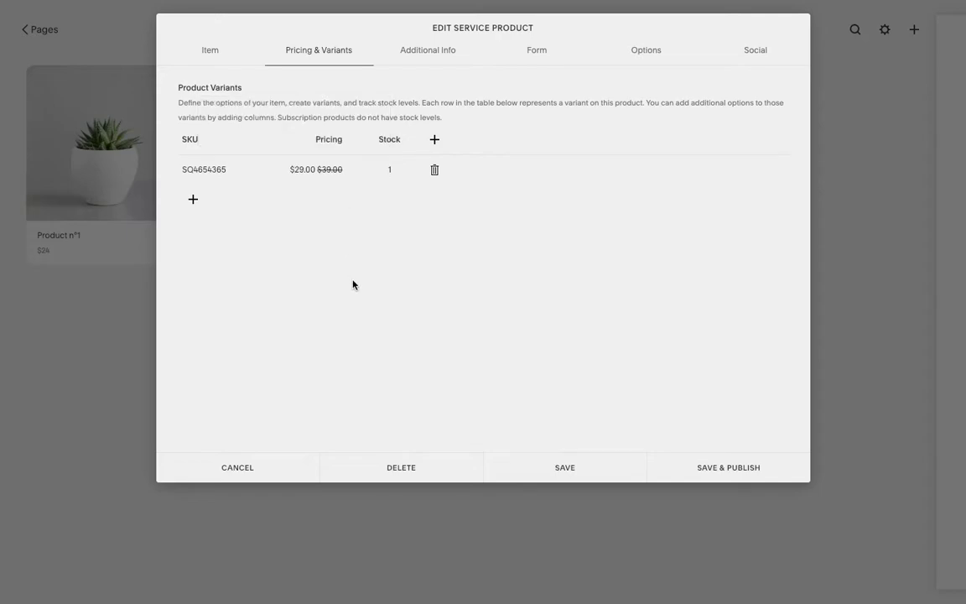
- Set the service variant's stock quantity to unlimited
{"action": "left_click", "coordinate": [391, 173]}
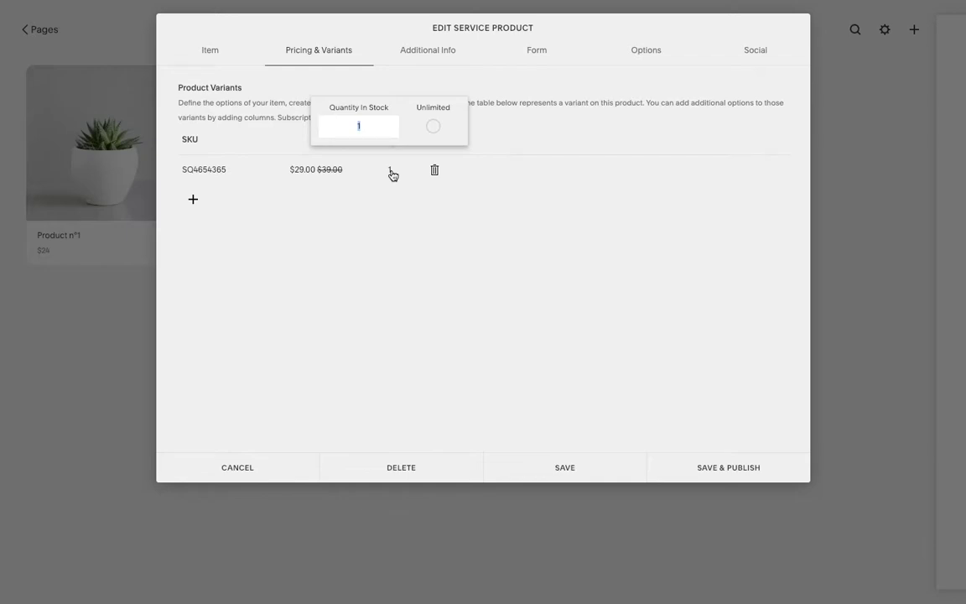
{"action": "left_click", "coordinate": [433, 127]}
{"action": "left_click", "coordinate": [362, 326]}
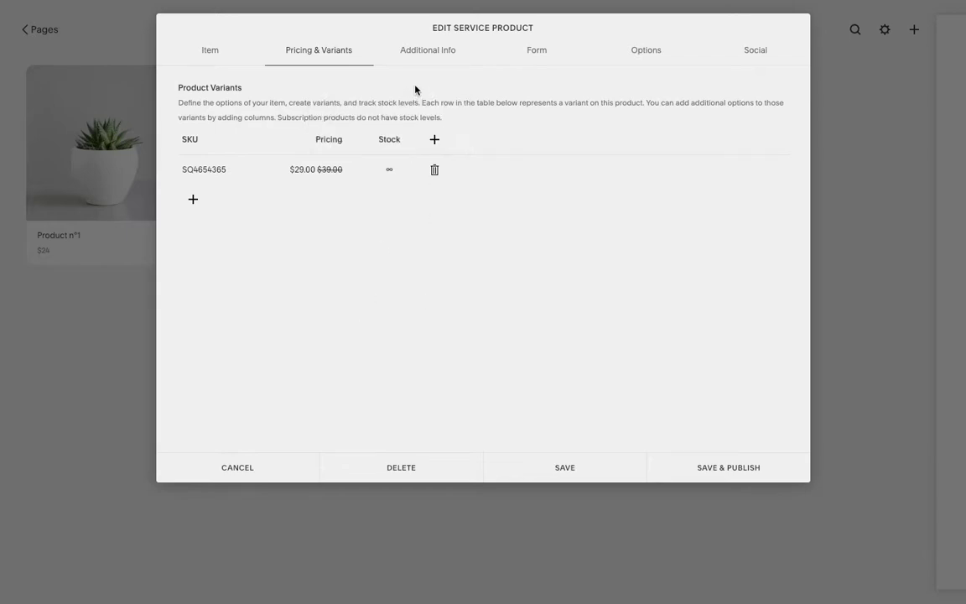
- Look at the service product's additional info area for longer descriptions and other content
{"action": "left_click", "coordinate": [428, 60]}
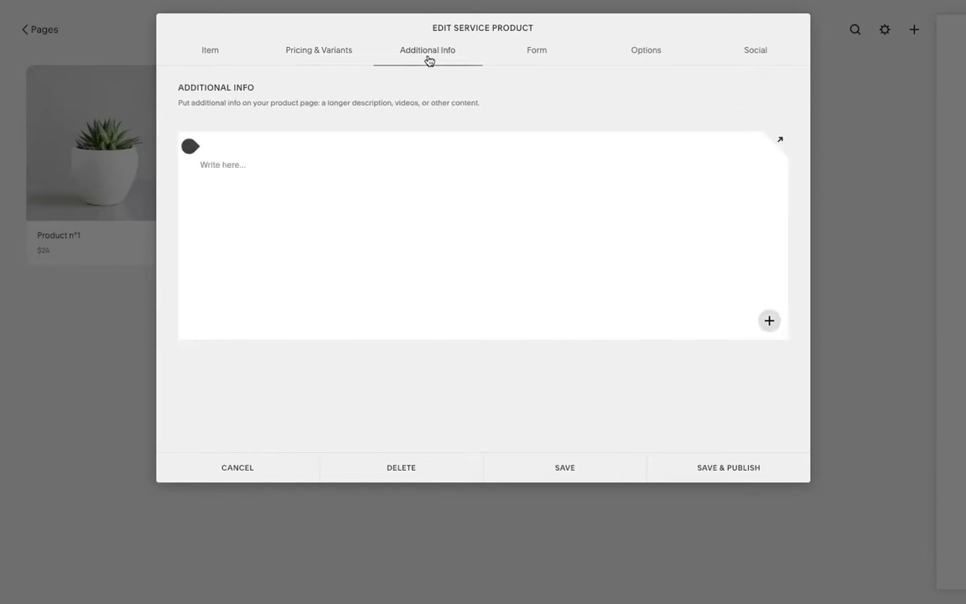
{"action": "left_click", "coordinate": [230, 158]}
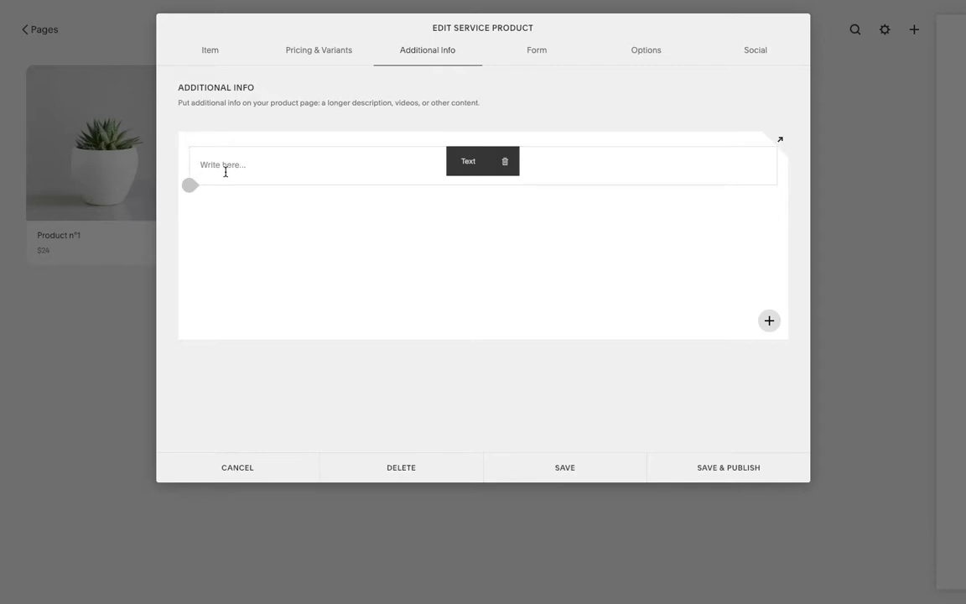
- Create a product form for the service, browse the available field types, and save the form without adding any fields
{"action": "left_click", "coordinate": [534, 61]}
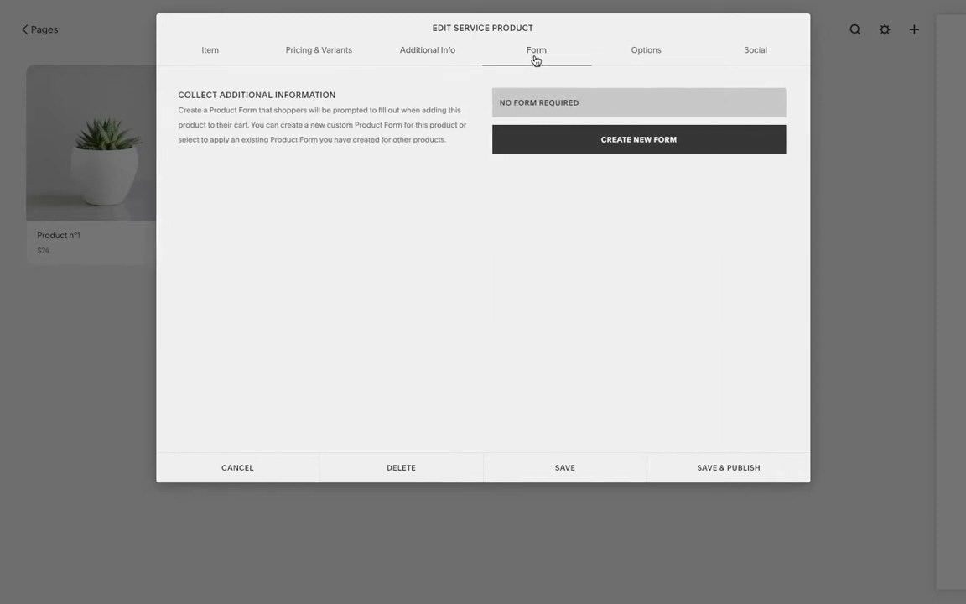
{"action": "left_click", "coordinate": [586, 153]}
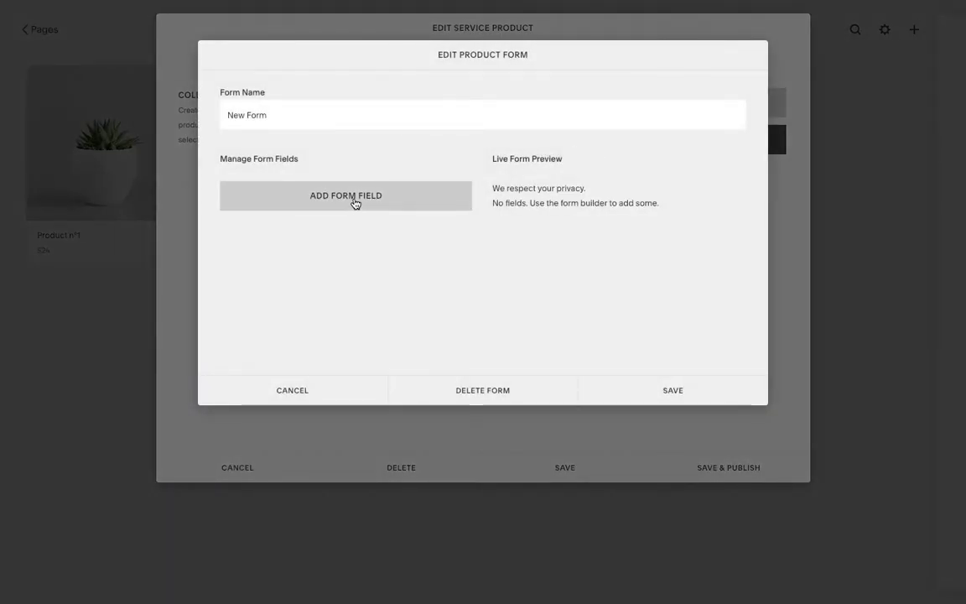
{"action": "left_click", "coordinate": [355, 204]}
{"action": "scroll", "coordinate": [354, 319], "scroll_direction": "down", "scroll_amount": 1}
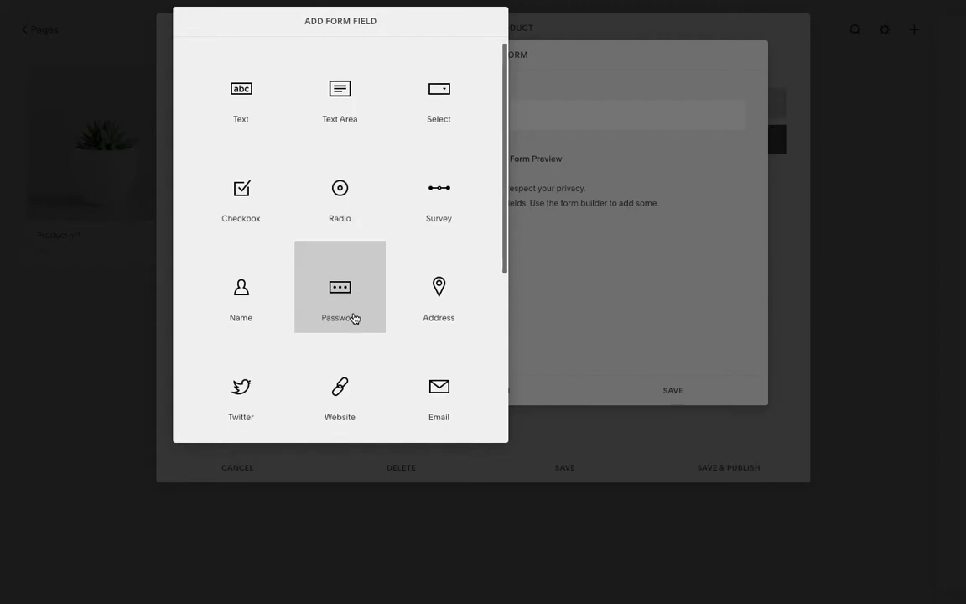
{"action": "scroll", "coordinate": [354, 319], "scroll_direction": "down", "scroll_amount": 4}
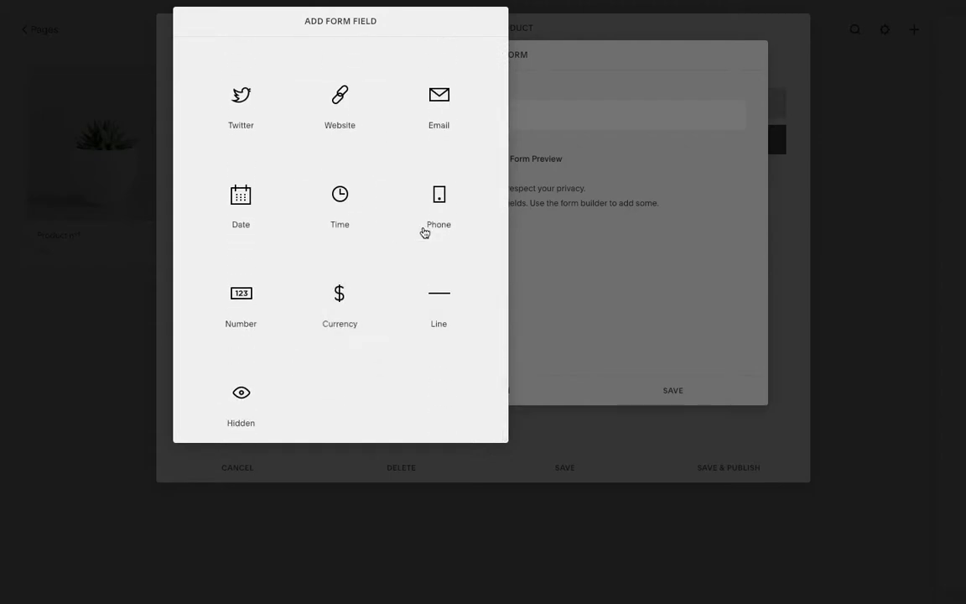
{"action": "scroll", "coordinate": [289, 272], "scroll_direction": "up", "scroll_amount": 5}
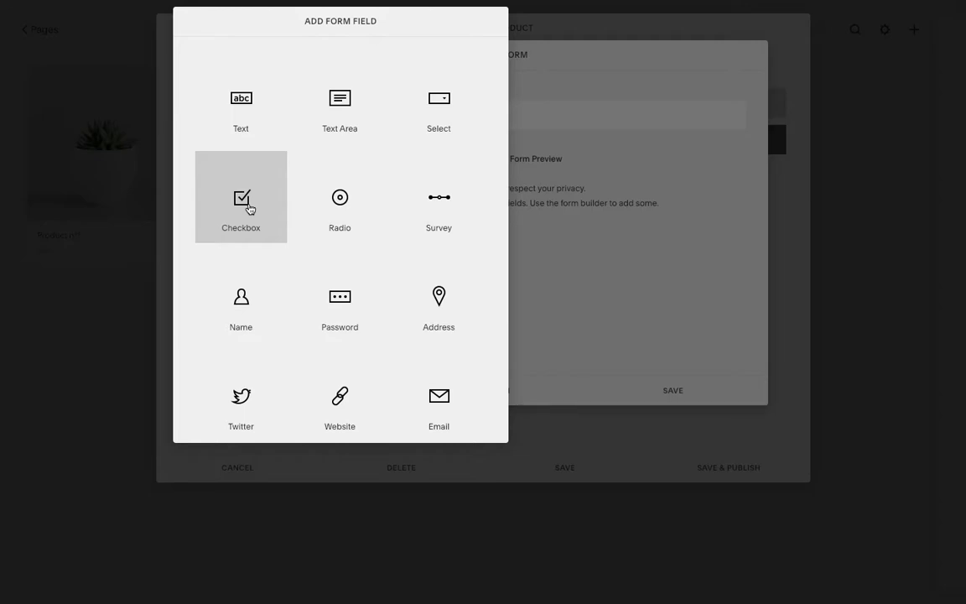
{"action": "scroll", "coordinate": [249, 209], "scroll_direction": "down", "scroll_amount": 2}
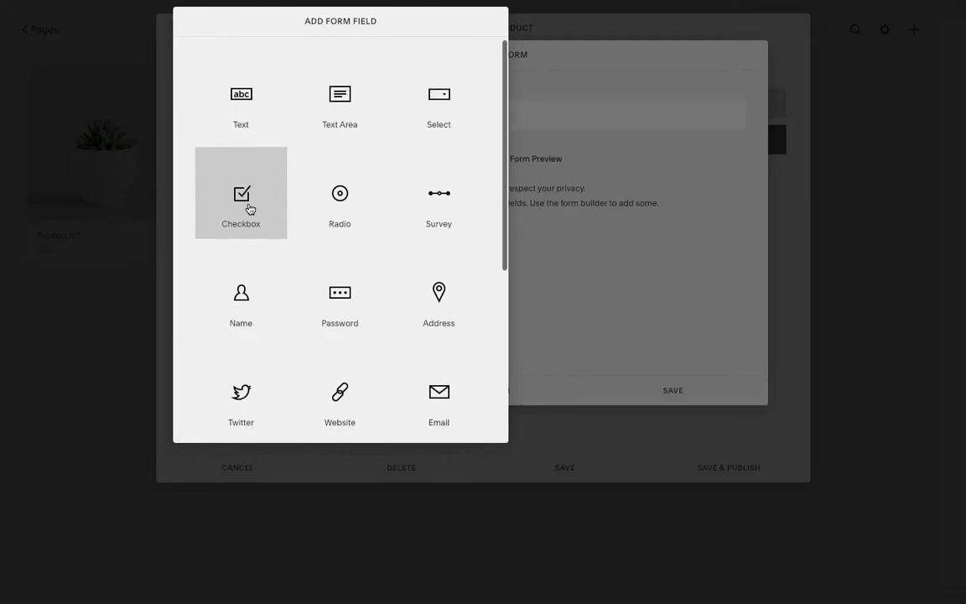
{"action": "scroll", "coordinate": [249, 209], "scroll_direction": "down", "scroll_amount": 1}
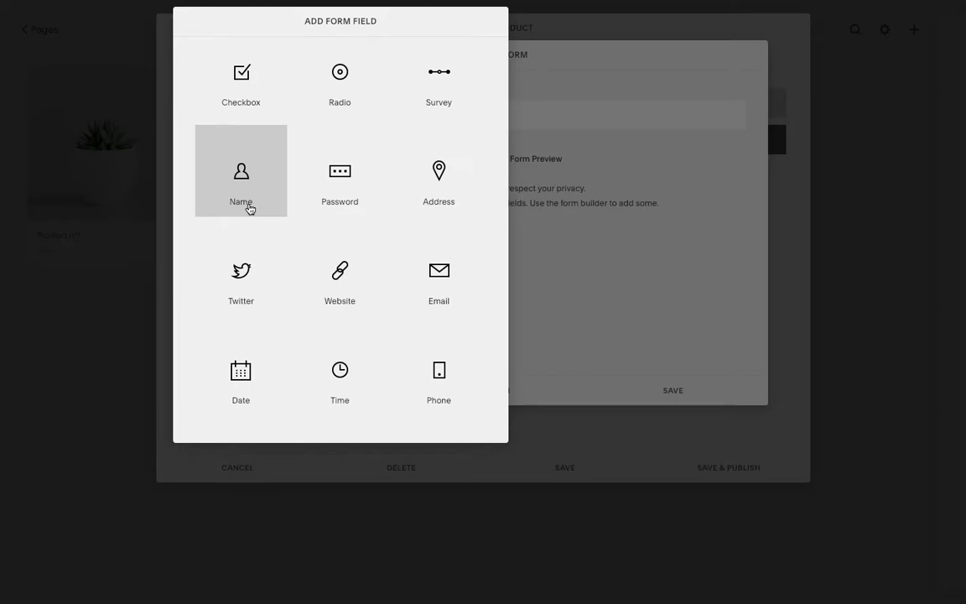
{"action": "left_click", "coordinate": [570, 272]}
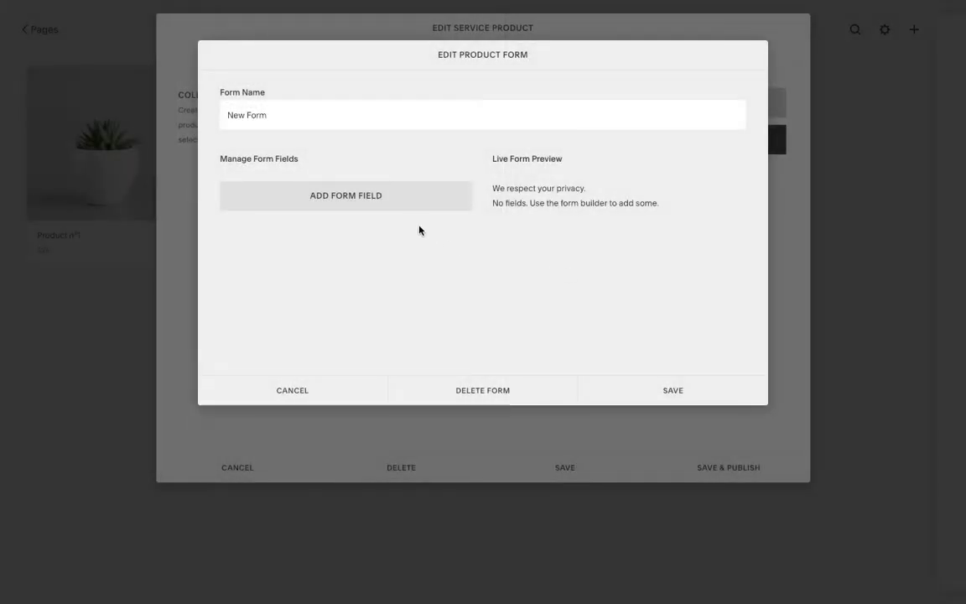
{"action": "left_click", "coordinate": [671, 399]}
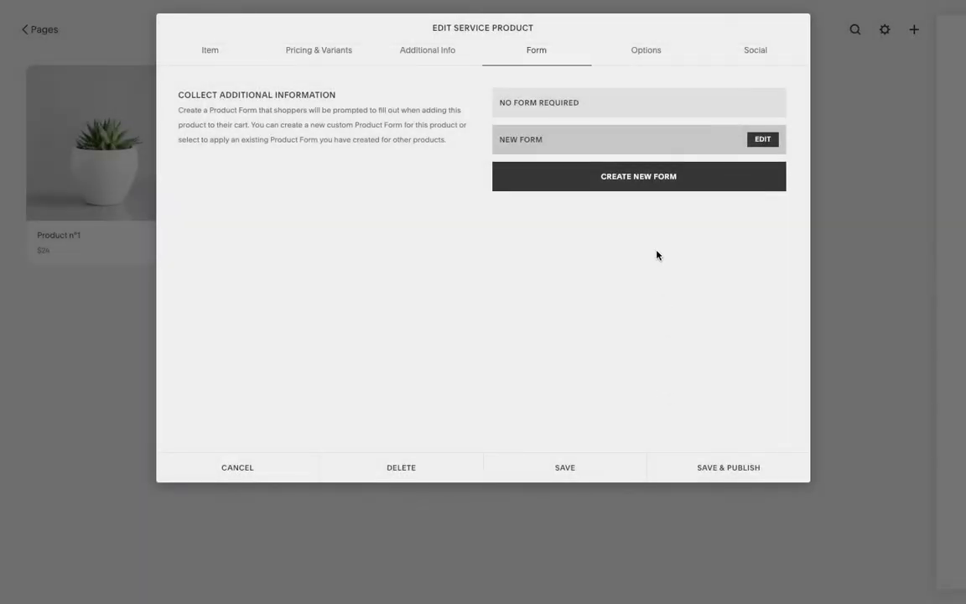
- Upload the Desktop screenshot whose name ends in "5.58 PM" as the service product's thumbnail image
{"action": "left_click", "coordinate": [639, 59]}
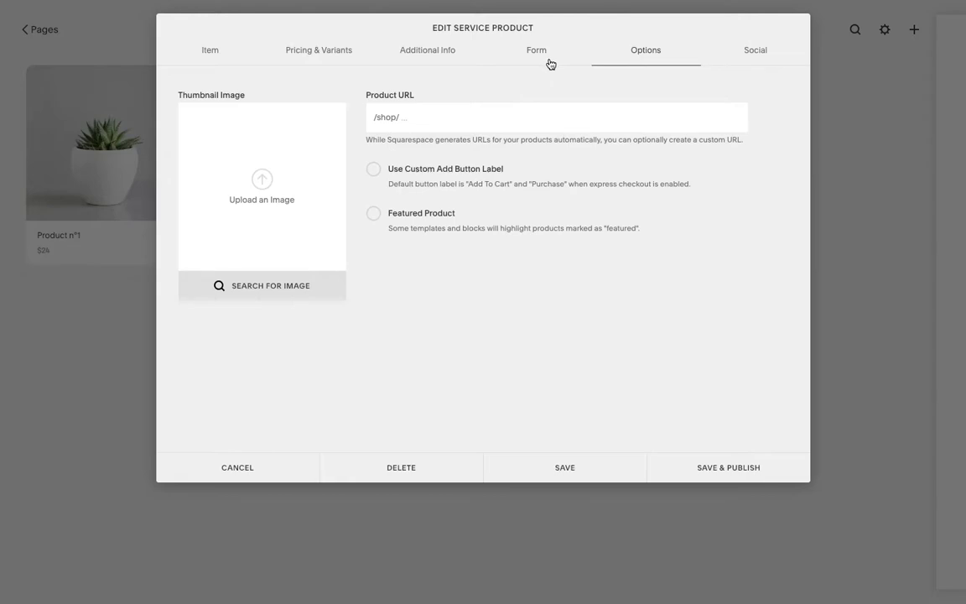
{"action": "left_click", "coordinate": [551, 63]}
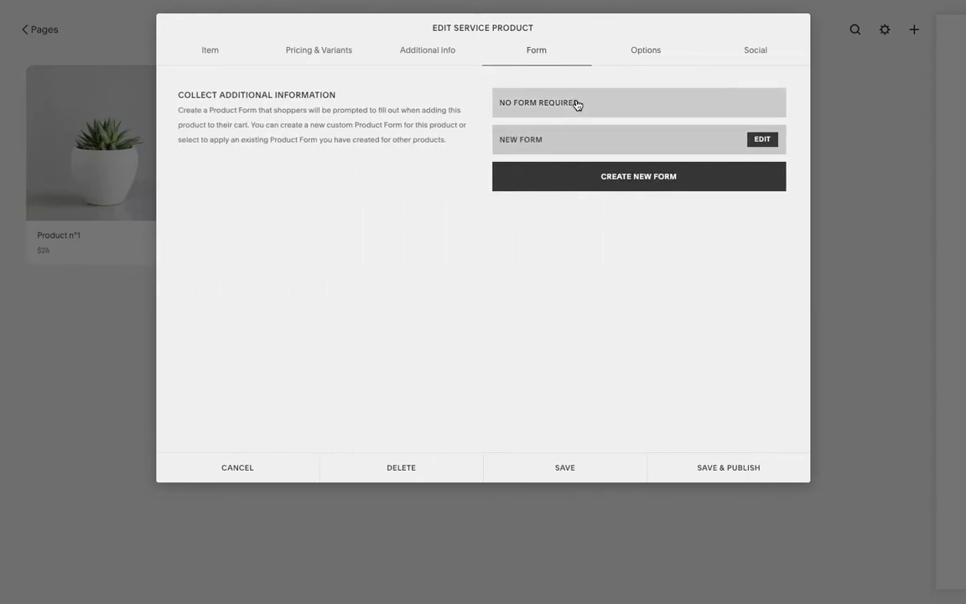
{"action": "left_click", "coordinate": [652, 55]}
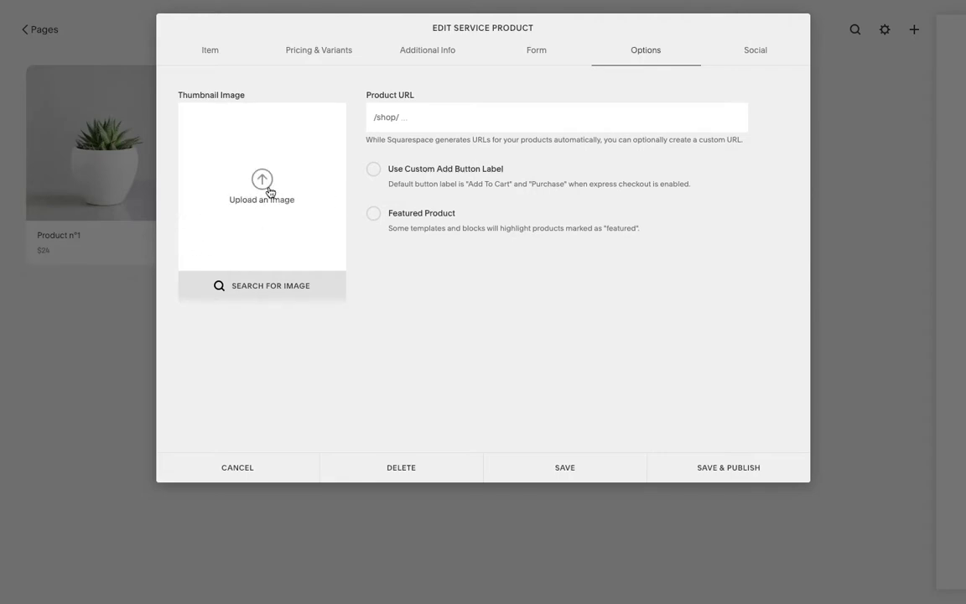
{"action": "left_click", "coordinate": [269, 192]}
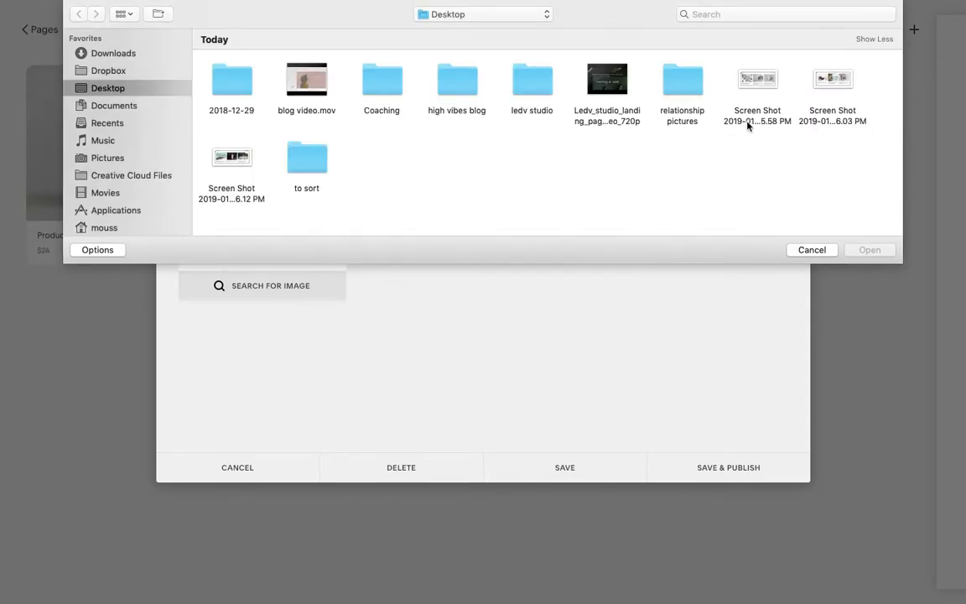
{"action": "left_click", "coordinate": [758, 84]}
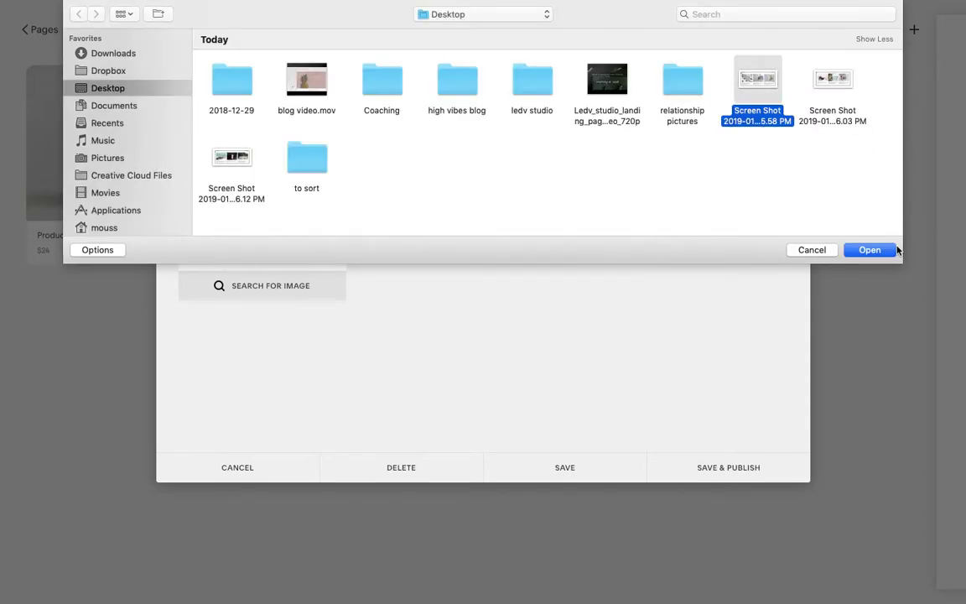
{"action": "left_click", "coordinate": [870, 250]}
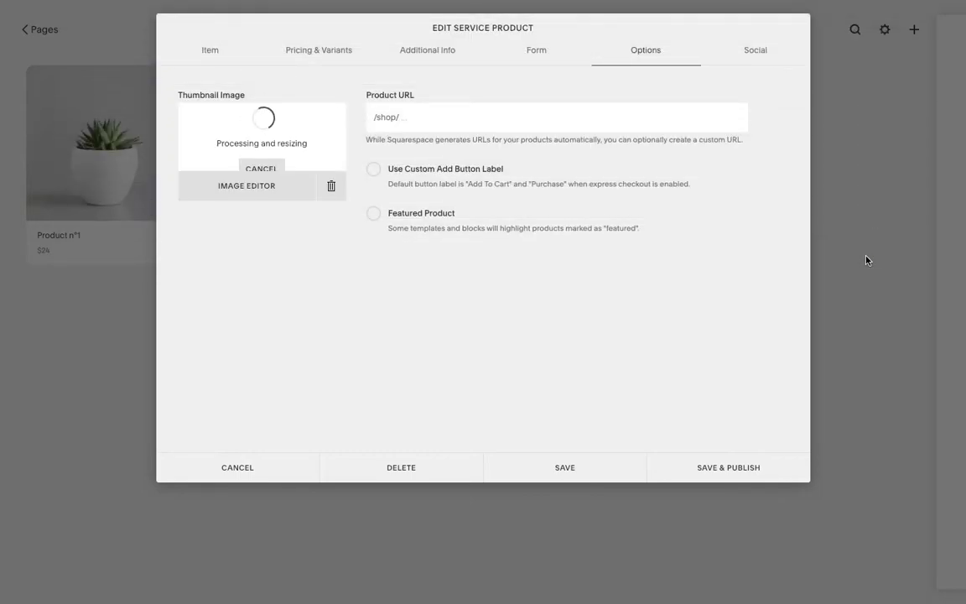
- Look at the service's custom product URL field and its social account settings without entering anything
{"action": "left_click", "coordinate": [423, 123]}
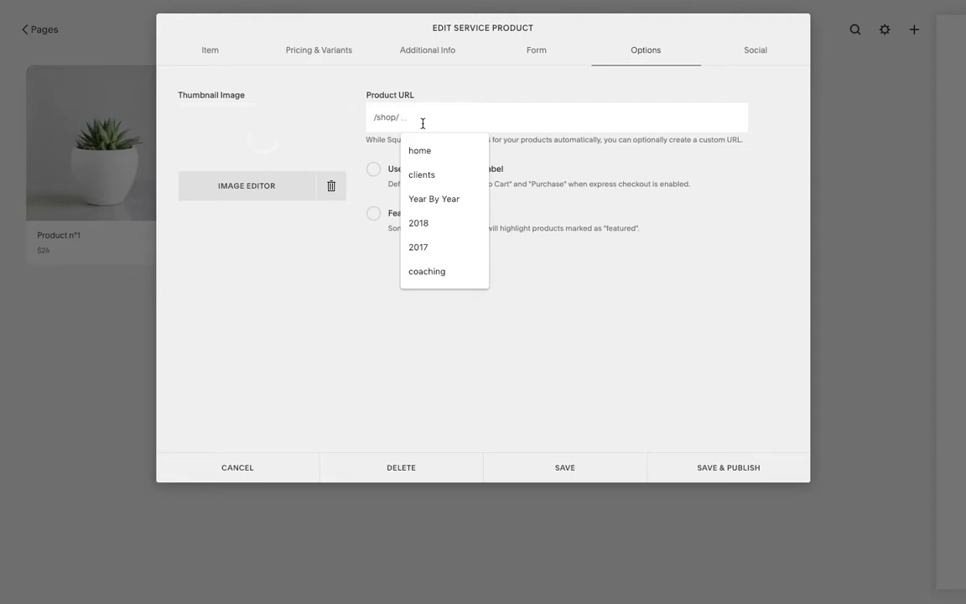
{"action": "left_click", "coordinate": [312, 305]}
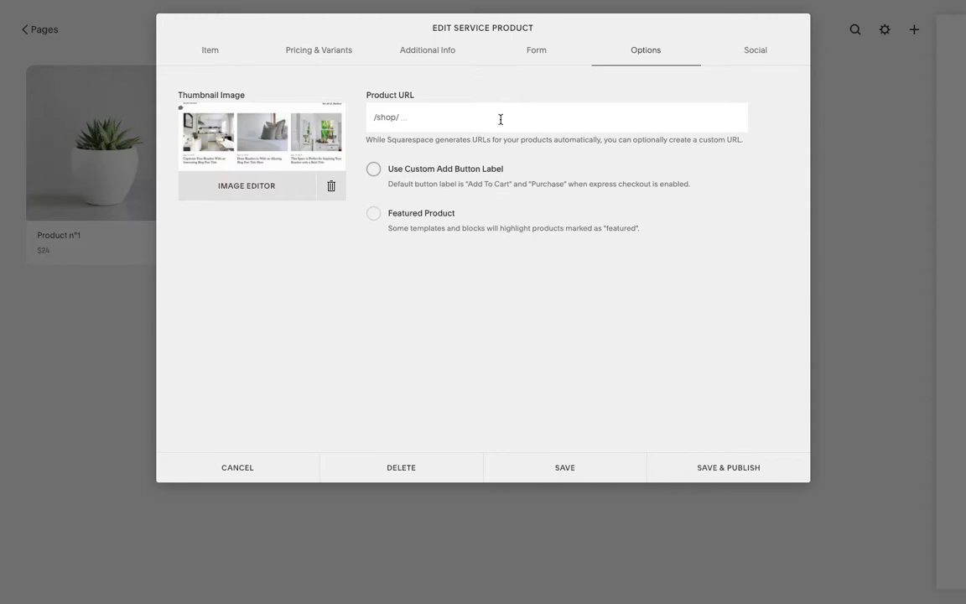
{"action": "left_click", "coordinate": [756, 53]}
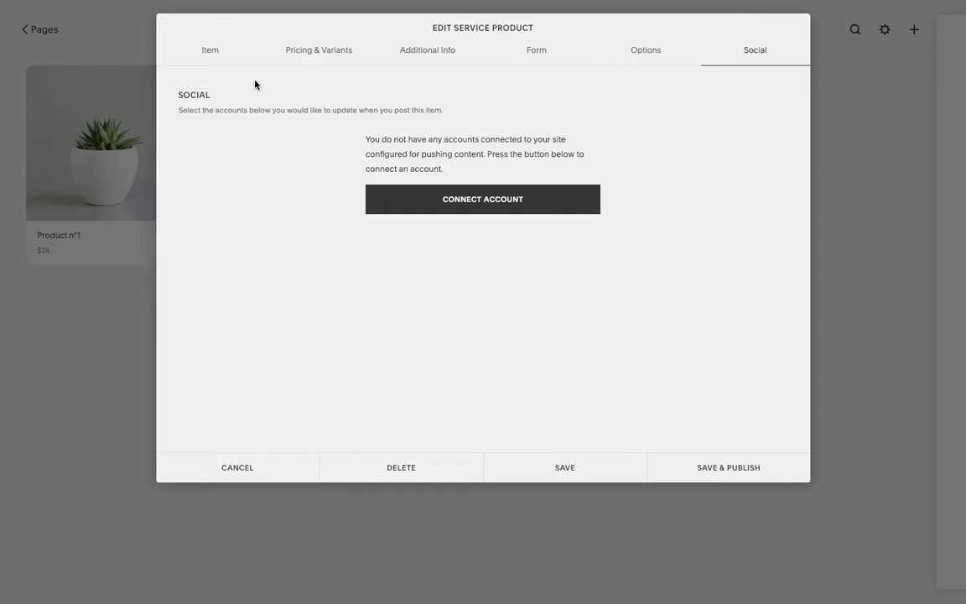
{"action": "left_click", "coordinate": [298, 61]}
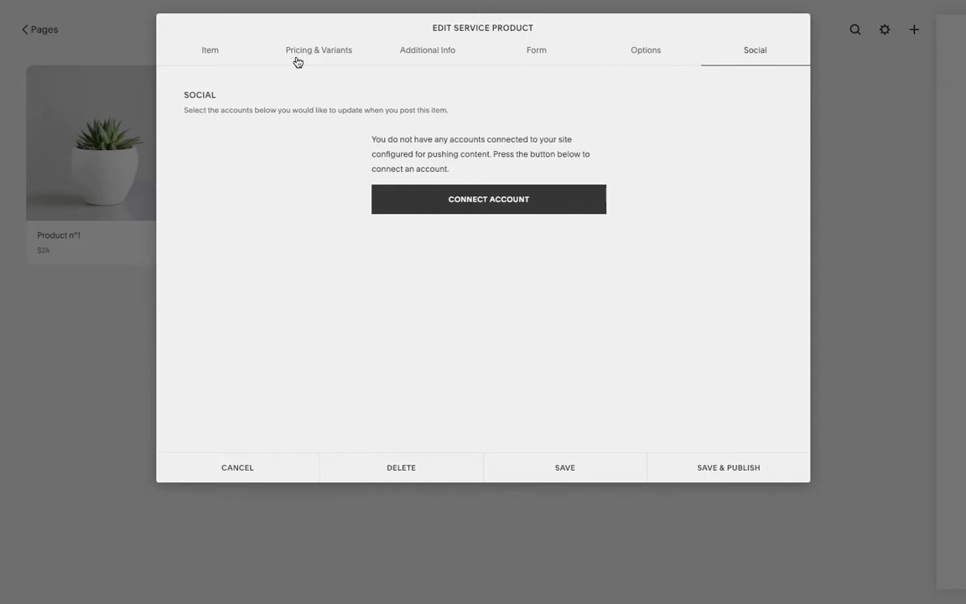
- Set the visibility of Service n°2 to Visible in the storefront and save the product
{"action": "left_click", "coordinate": [229, 54]}
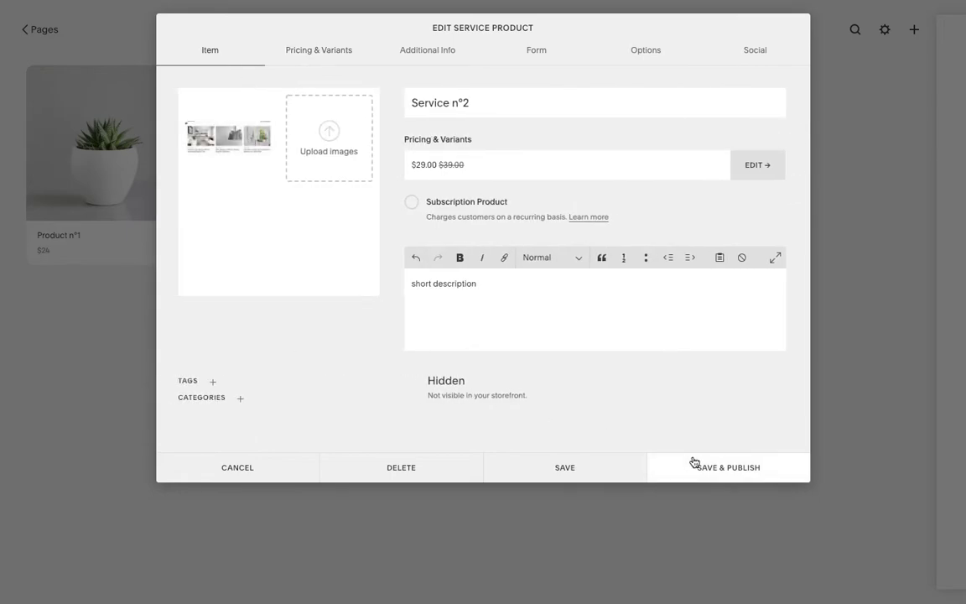
{"action": "left_click", "coordinate": [458, 388]}
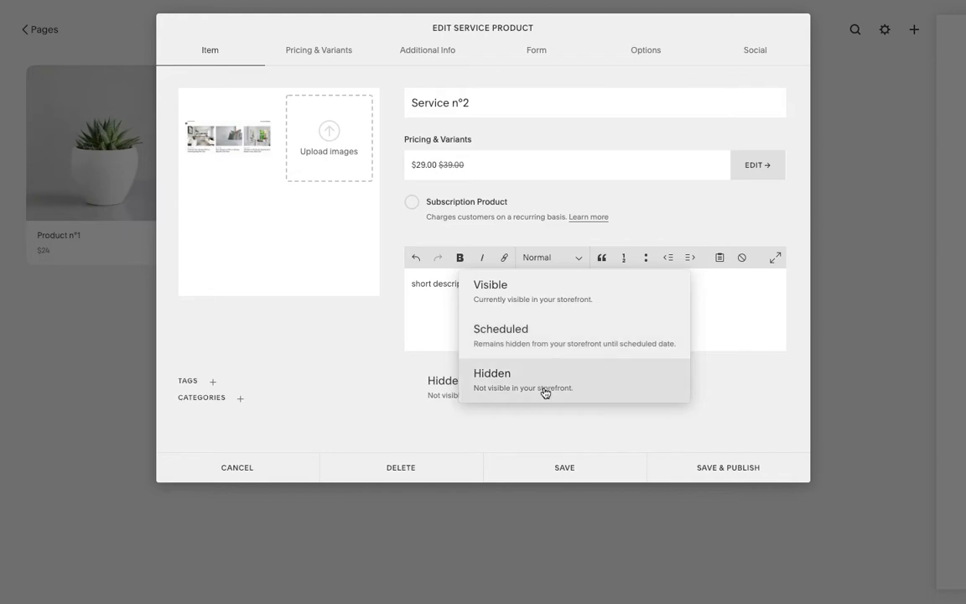
{"action": "left_click", "coordinate": [561, 424]}
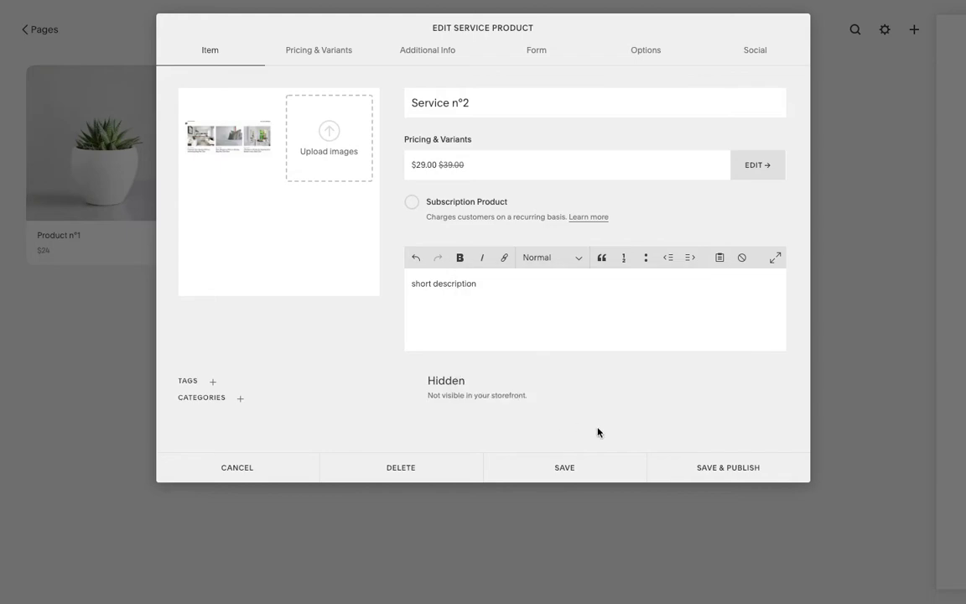
{"action": "left_click", "coordinate": [482, 387]}
{"action": "left_click", "coordinate": [484, 299]}
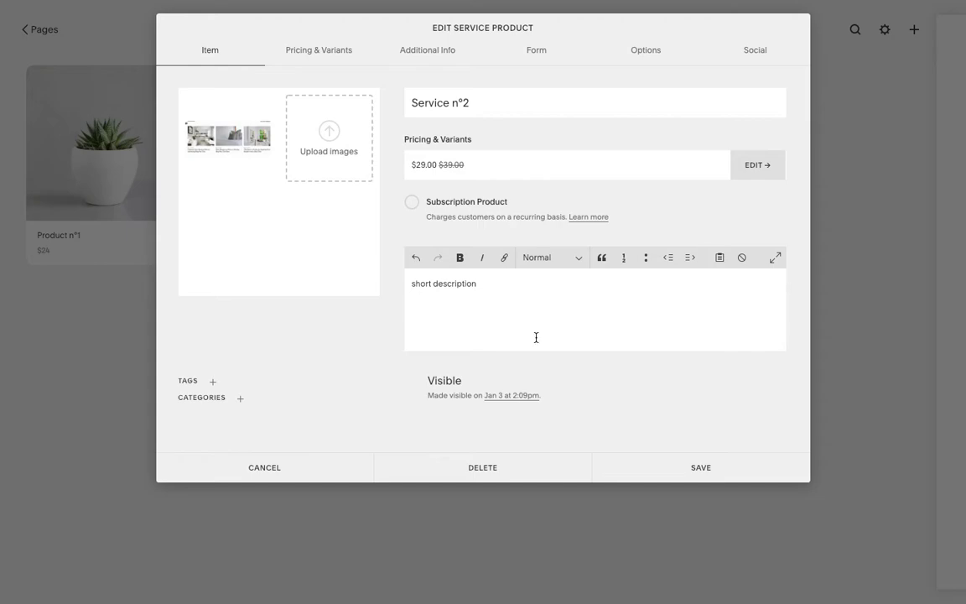
{"action": "left_click", "coordinate": [709, 475]}
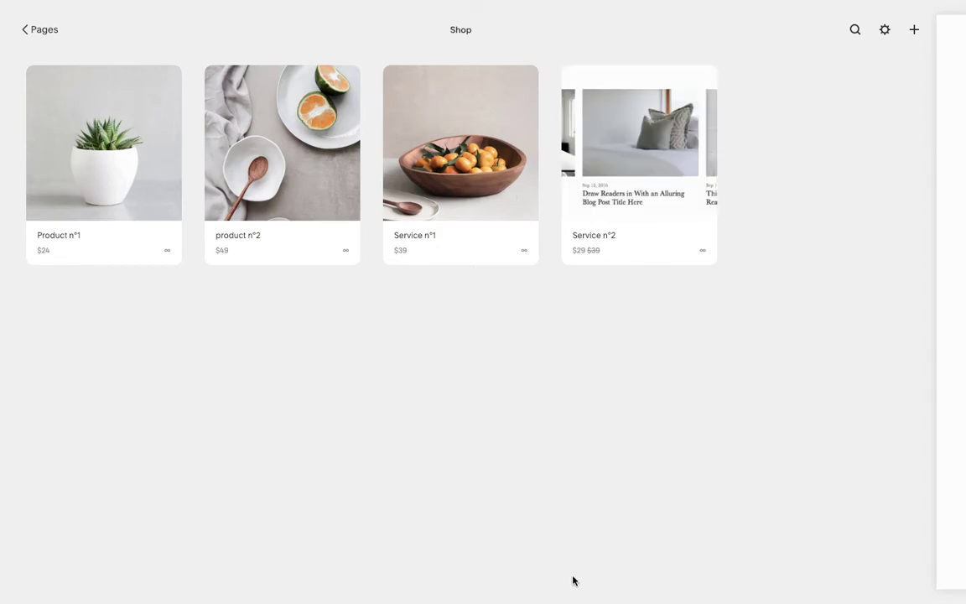
- Open Product n°1 for editing, review its pricing, additional info, form, options and social settings, and save it without changes
{"action": "left_click", "coordinate": [118, 187]}
{"action": "left_click", "coordinate": [118, 187]}
{"action": "left_click", "coordinate": [119, 186]}
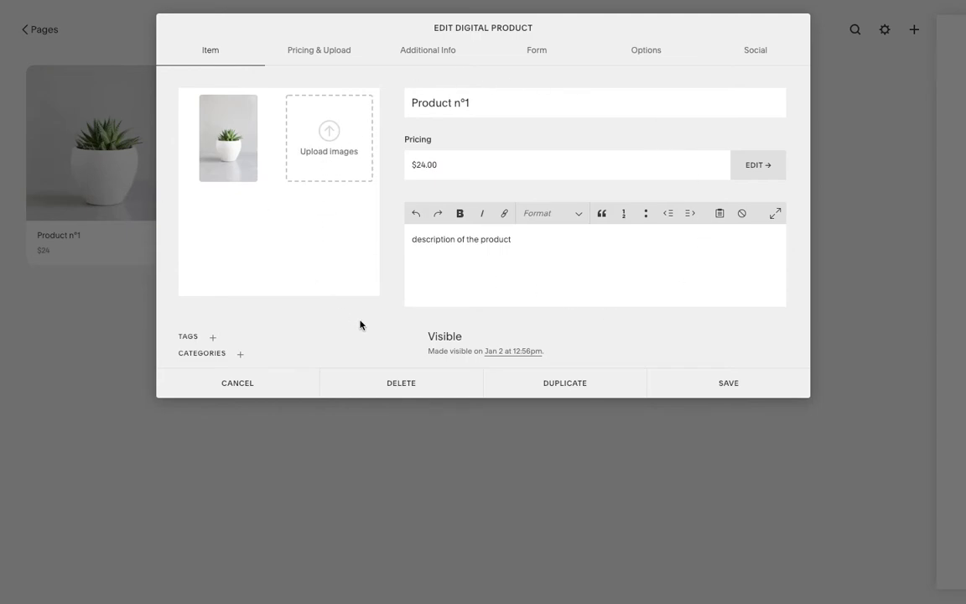
{"action": "left_click", "coordinate": [320, 49]}
{"action": "left_click", "coordinate": [427, 52]}
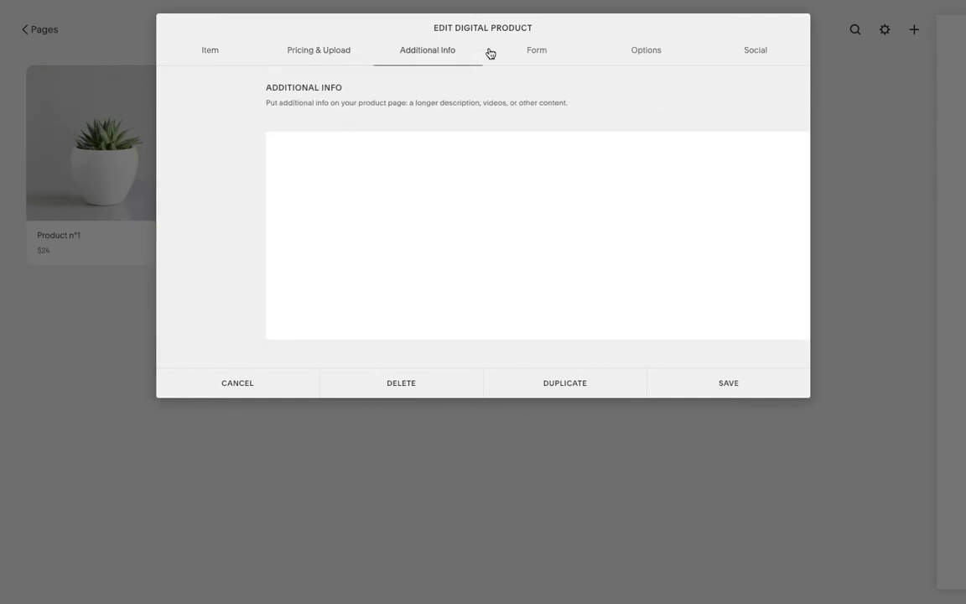
{"action": "left_click", "coordinate": [528, 54]}
{"action": "left_click", "coordinate": [648, 55]}
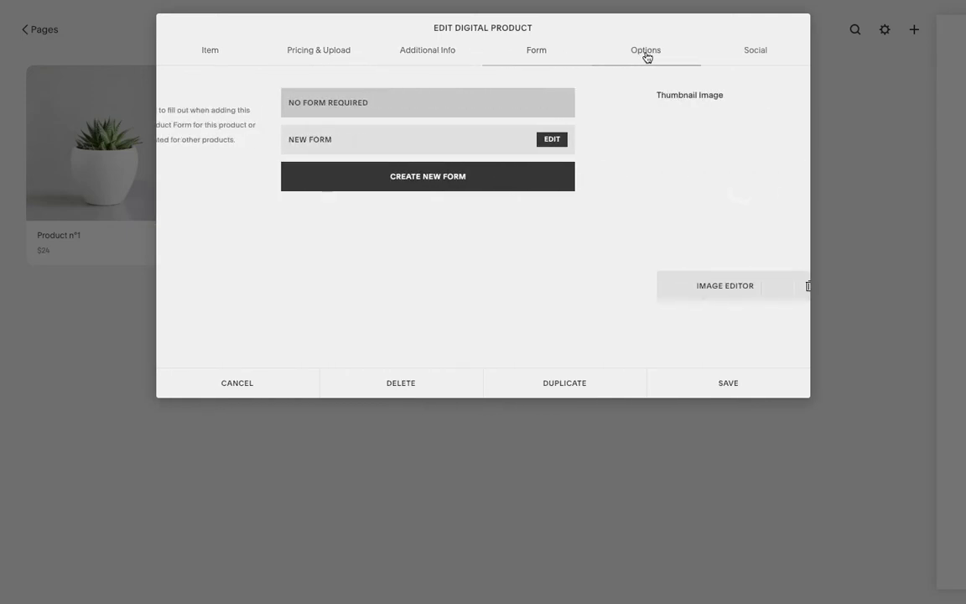
{"action": "left_click", "coordinate": [756, 55]}
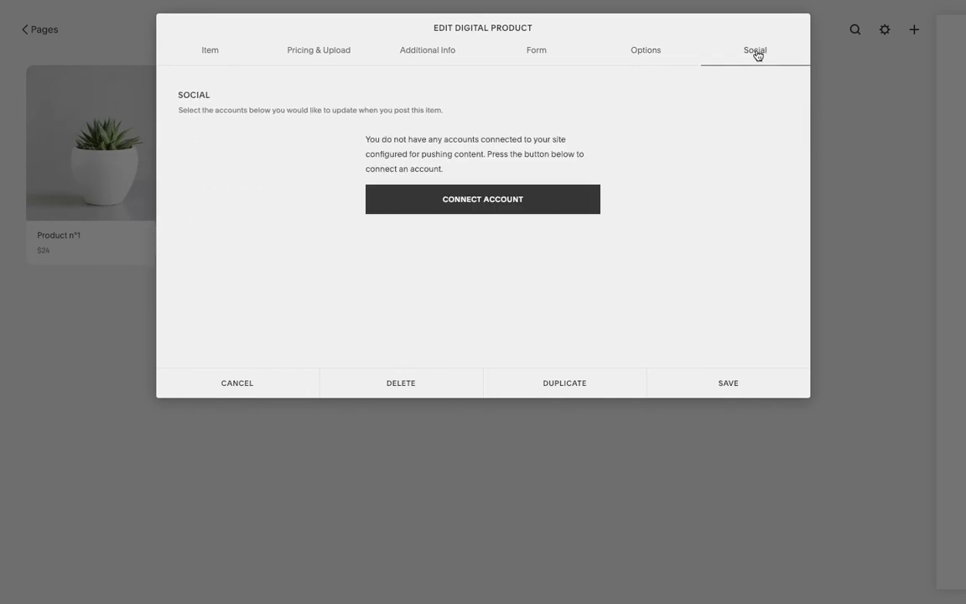
{"action": "left_click", "coordinate": [715, 391]}
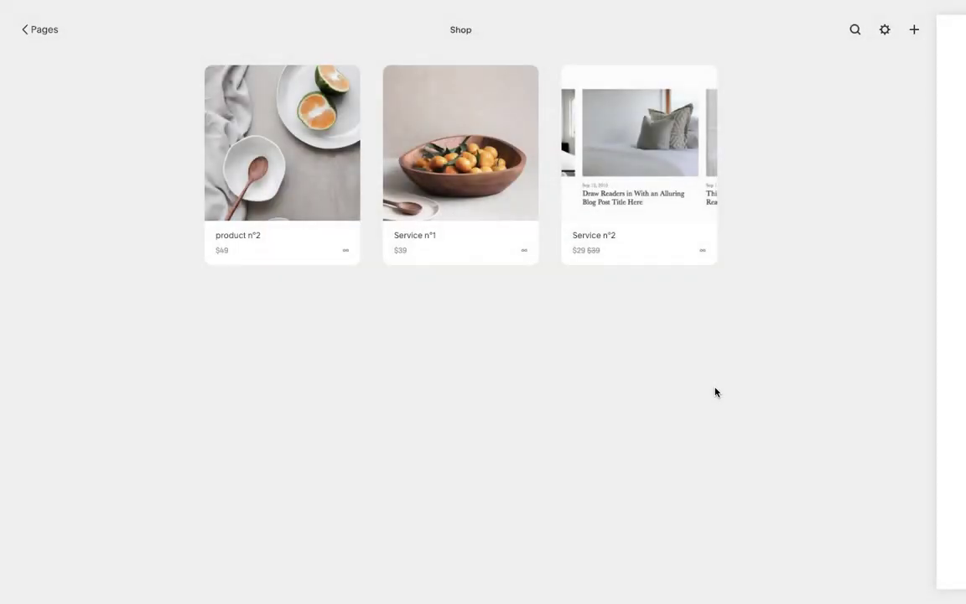